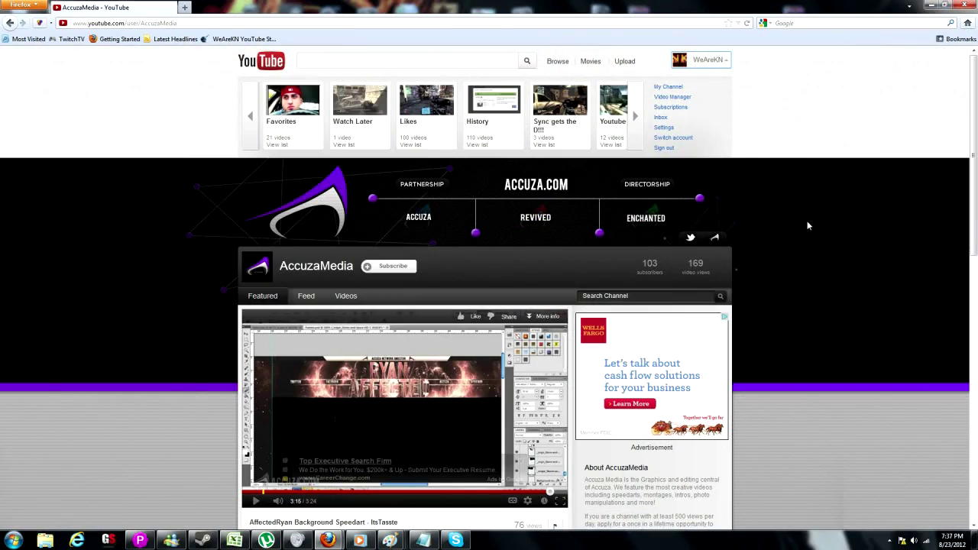
Step: Open the Accuza.com featured channel and pause '40 Ways to Be a Troll in Battlefield 3!' at 0:03
{"action": "scroll", "coordinate": [770, 366], "scroll_direction": "down", "scroll_amount": 3}
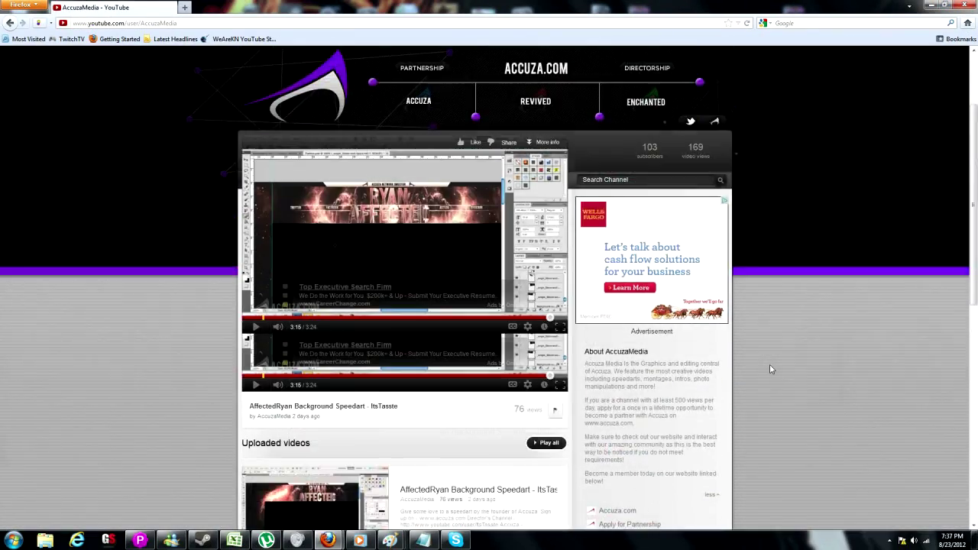
{"action": "scroll", "coordinate": [770, 366], "scroll_direction": "down", "scroll_amount": 3}
{"action": "scroll", "coordinate": [770, 367], "scroll_direction": "down", "scroll_amount": 3}
{"action": "scroll", "coordinate": [770, 367], "scroll_direction": "up", "scroll_amount": 3}
{"action": "scroll", "coordinate": [770, 367], "scroll_direction": "down", "scroll_amount": 3}
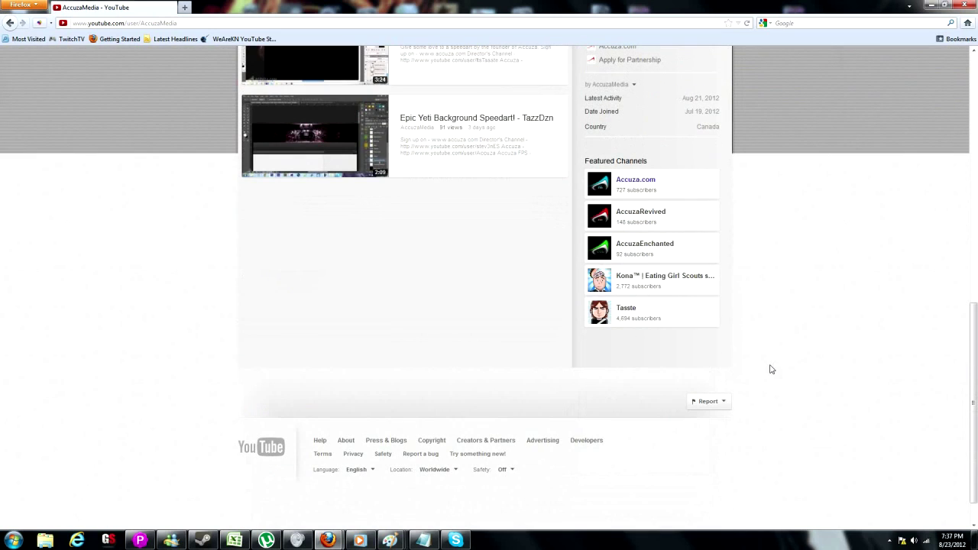
{"action": "left_click", "coordinate": [629, 179]}
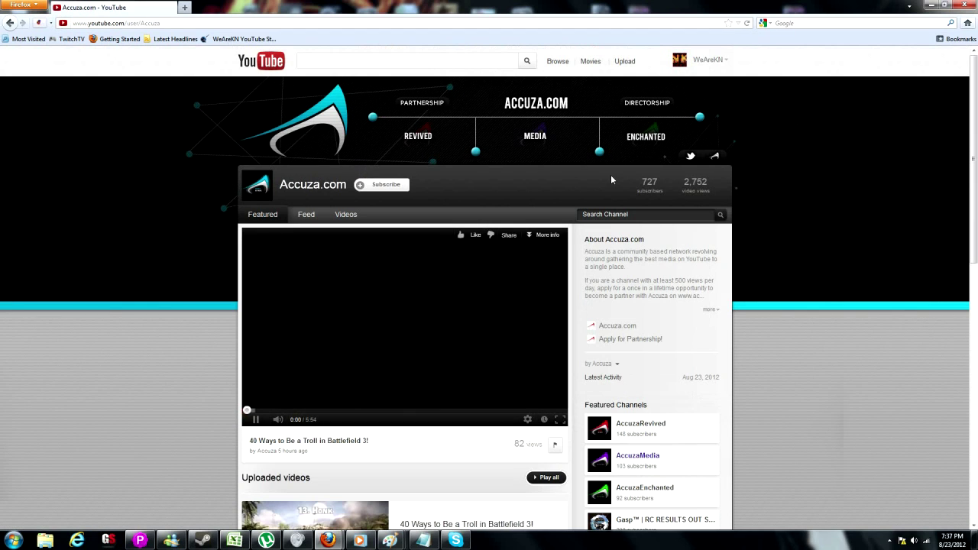
{"action": "left_click", "coordinate": [466, 279]}
{"action": "scroll", "coordinate": [412, 348], "scroll_direction": "down", "scroll_amount": 4}
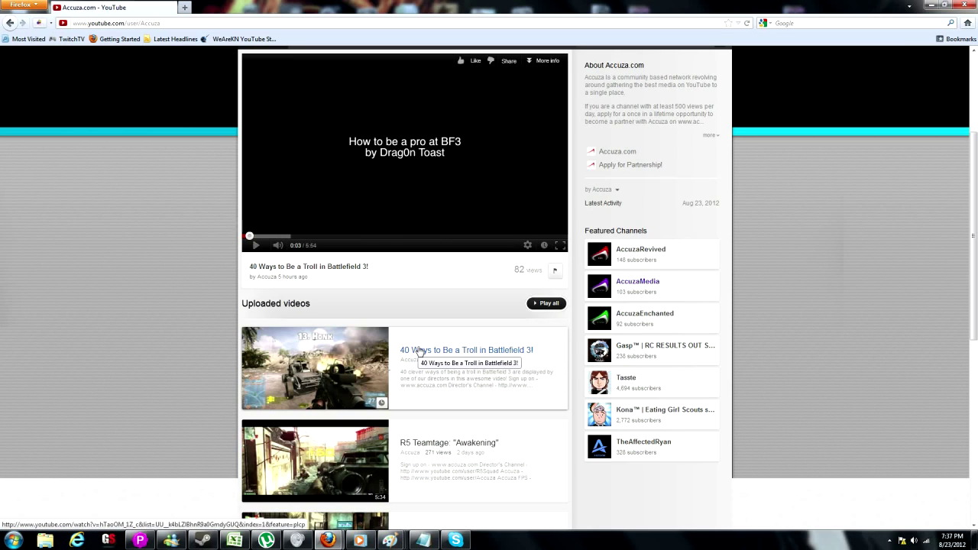
{"action": "scroll", "coordinate": [207, 157], "scroll_direction": "up", "scroll_amount": 4}
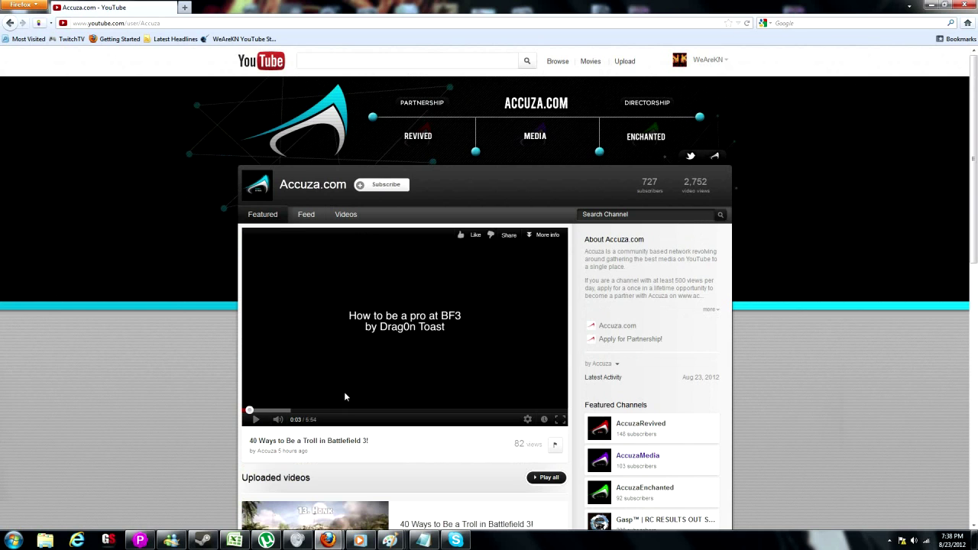
{"action": "scroll", "coordinate": [331, 403], "scroll_direction": "down", "scroll_amount": 3}
{"action": "scroll", "coordinate": [534, 291], "scroll_direction": "up", "scroll_amount": 1}
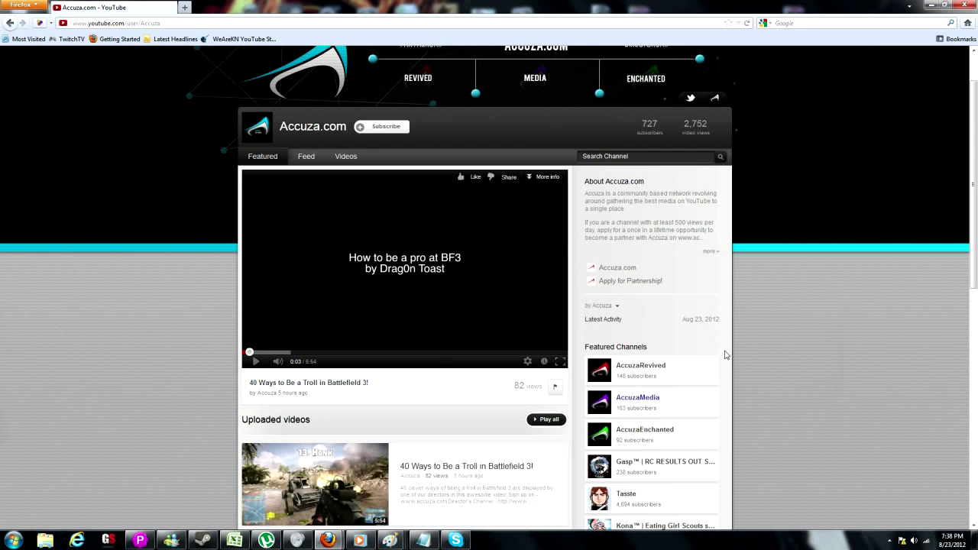
{"action": "scroll", "coordinate": [666, 386], "scroll_direction": "down", "scroll_amount": 1}
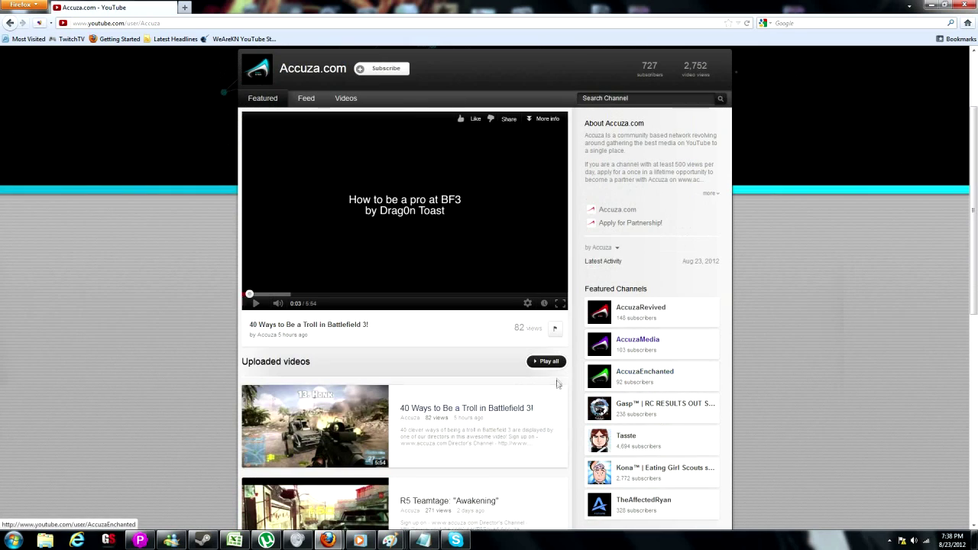
{"action": "scroll", "coordinate": [558, 384], "scroll_direction": "down", "scroll_amount": 1}
{"action": "scroll", "coordinate": [557, 385], "scroll_direction": "down", "scroll_amount": 1}
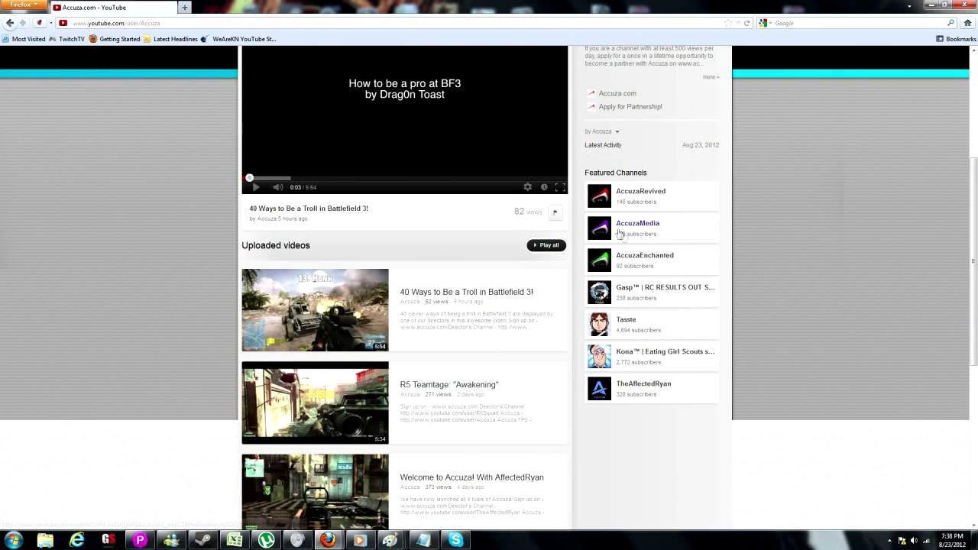
{"action": "scroll", "coordinate": [425, 453], "scroll_direction": "down", "scroll_amount": 4}
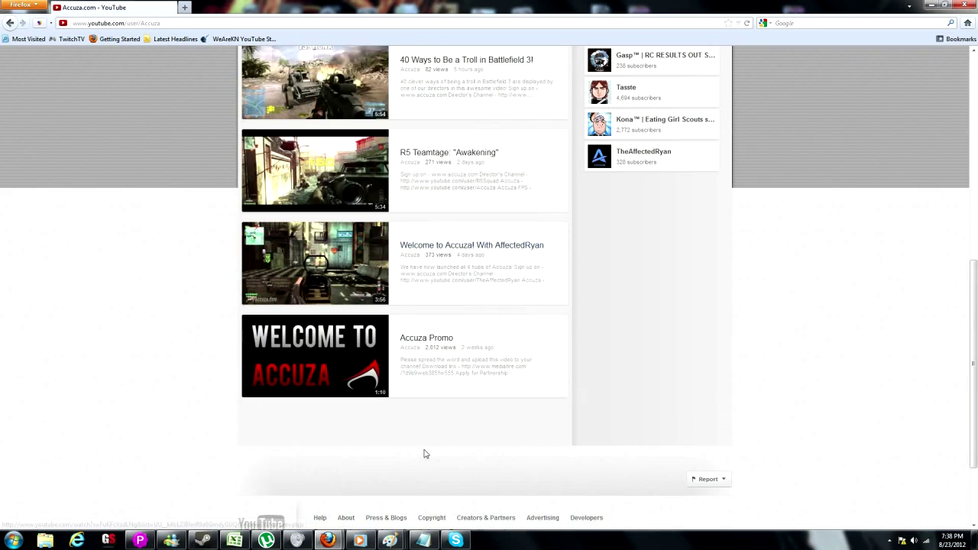
{"action": "scroll", "coordinate": [426, 454], "scroll_direction": "down", "scroll_amount": 2}
{"action": "scroll", "coordinate": [425, 453], "scroll_direction": "up", "scroll_amount": 3}
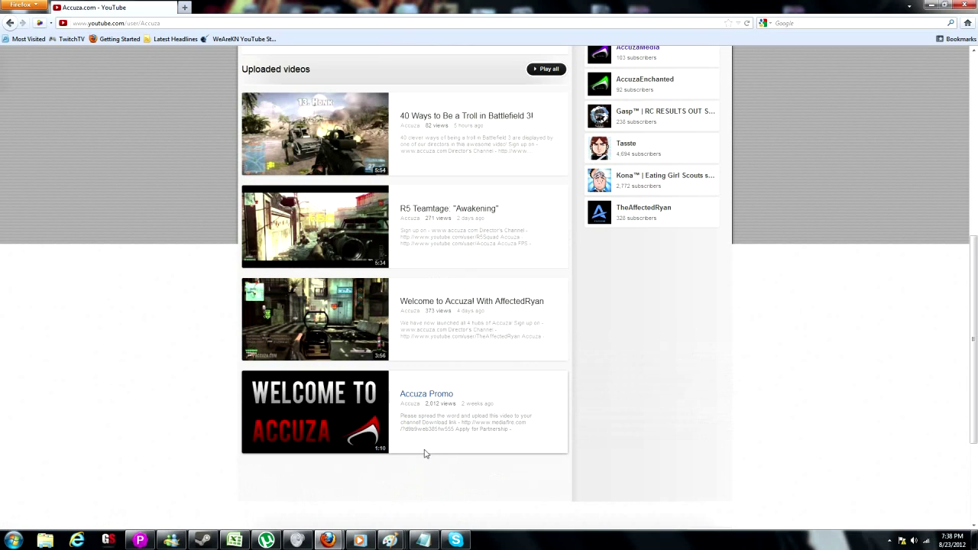
{"action": "scroll", "coordinate": [420, 453], "scroll_direction": "up", "scroll_amount": 5}
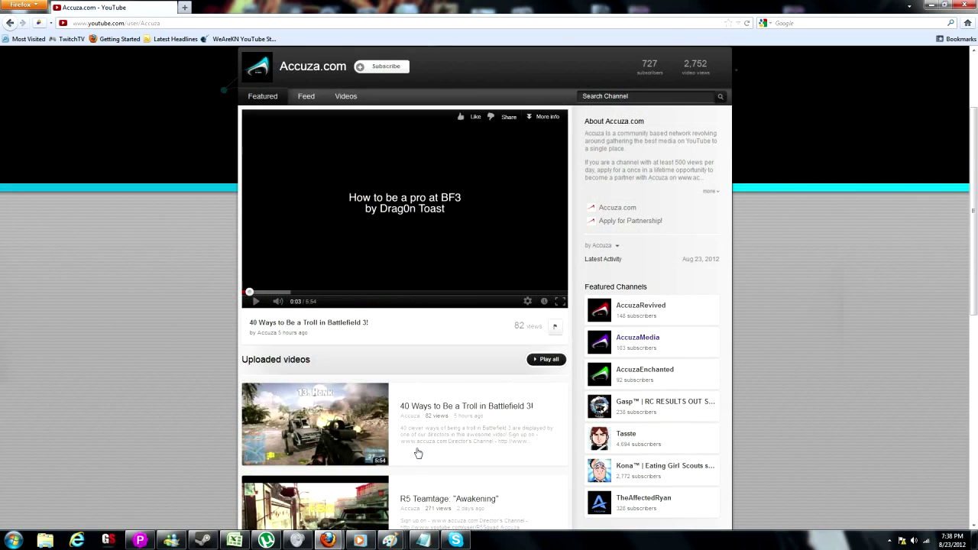
{"action": "scroll", "coordinate": [449, 398], "scroll_direction": "up", "scroll_amount": 3}
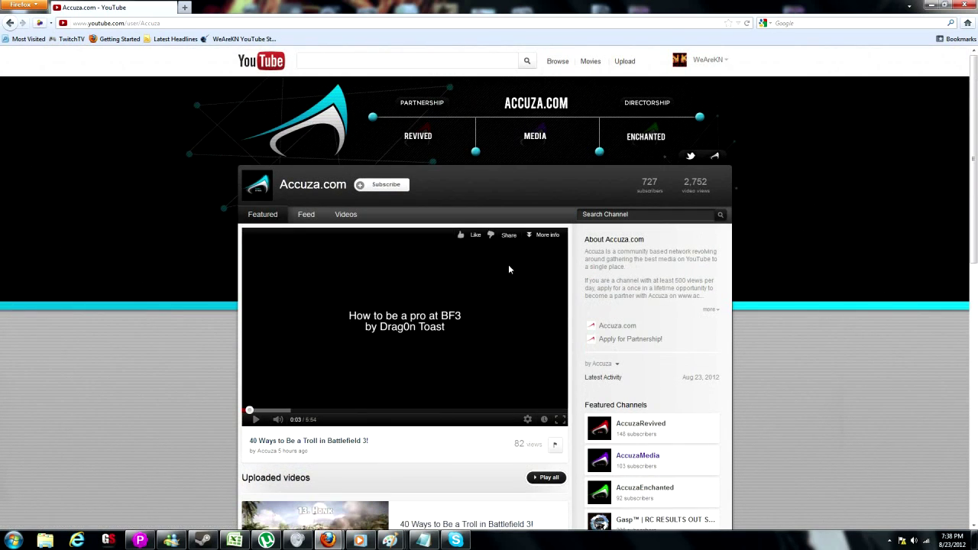
{"action": "left_click", "coordinate": [701, 60]}
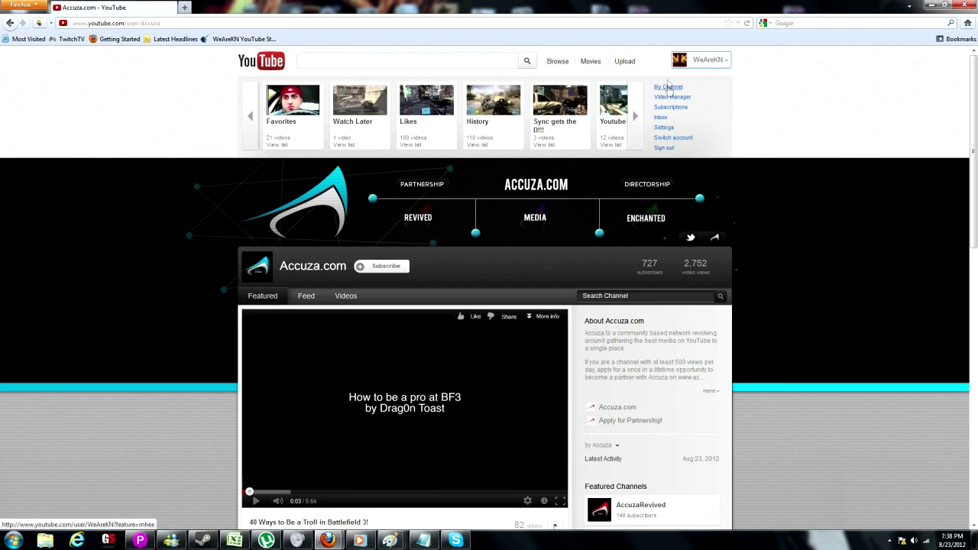
Step: Open the 'Apply for Partnership!' link from the Accuza.com channel's About section
{"action": "left_click", "coordinate": [667, 84]}
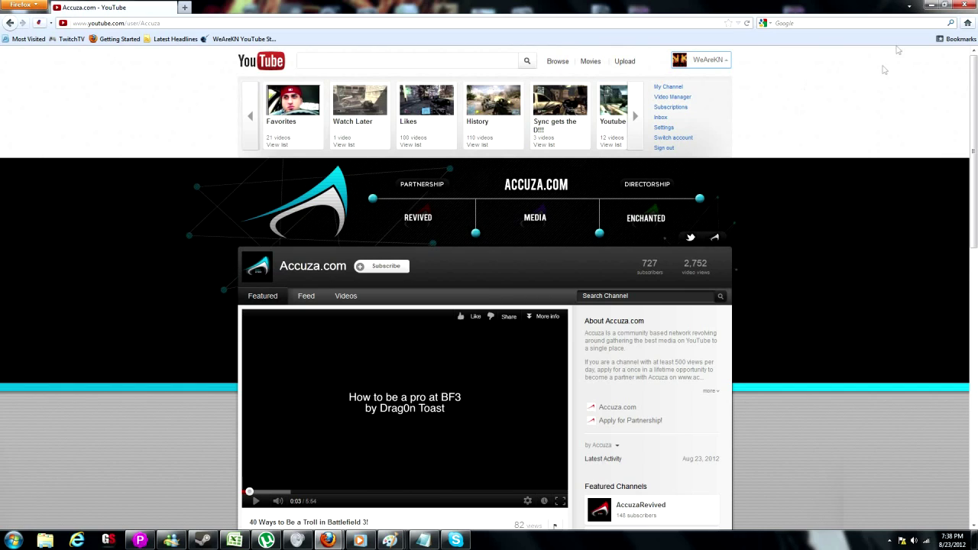
{"action": "left_click", "coordinate": [629, 421]}
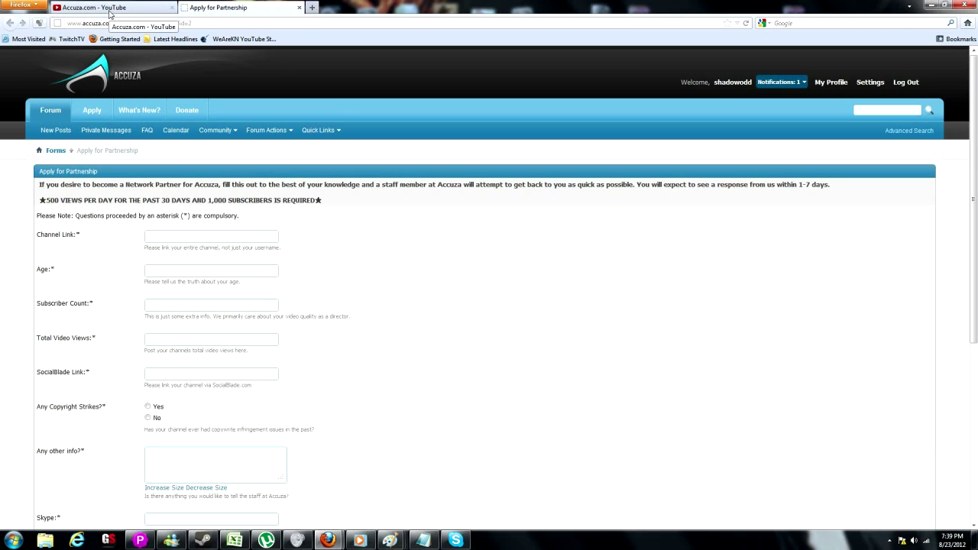
Step: Enter placeholder text in the Channel Link, Age, Subscriber Count and Total Video Views fields
{"action": "scroll", "coordinate": [316, 332], "scroll_direction": "down", "scroll_amount": 10}
{"action": "scroll", "coordinate": [313, 332], "scroll_direction": "up", "scroll_amount": 10}
{"action": "left_click", "coordinate": [195, 234]}
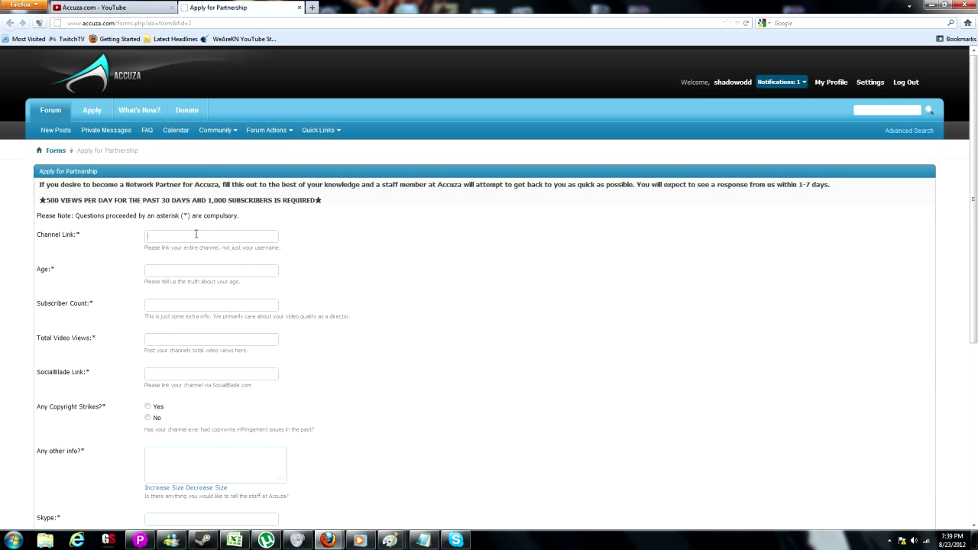
{"action": "type", "text": "uthouthubtu"}
{"action": "type", "text": "i"}
{"action": "key", "text": "Tab"}
{"action": "type", "text": "uerfhureiuabu"}
{"action": "key", "text": "Tab"}
{"action": "type", "text": "eiuohfsuzdsih"}
{"action": "key", "text": "Tab"}
{"action": "type", "text": "iogf"}
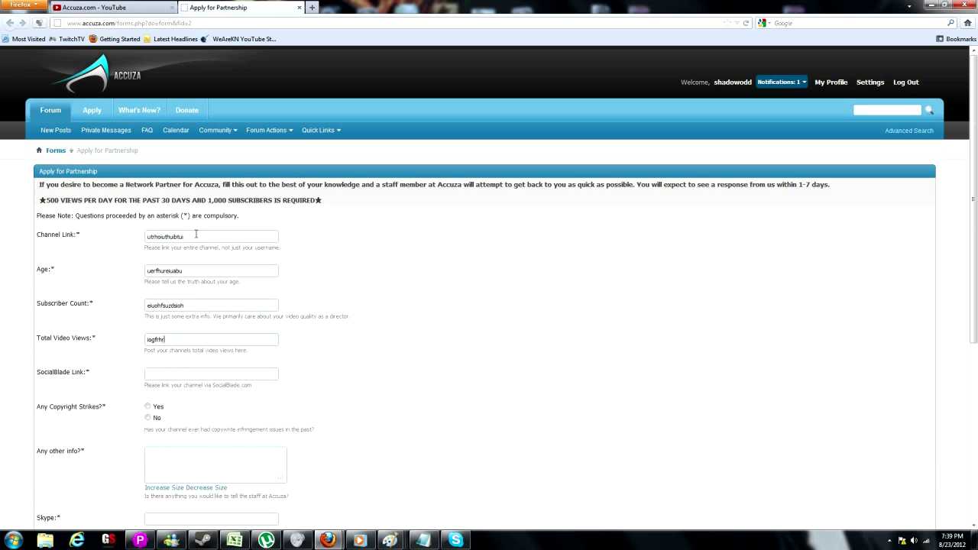
{"action": "type", "text": "hregi"}
{"action": "type", "text": "girhga"}
{"action": "type", "text": "h"}
{"action": "scroll", "coordinate": [161, 370], "scroll_direction": "down", "scroll_amount": 5}
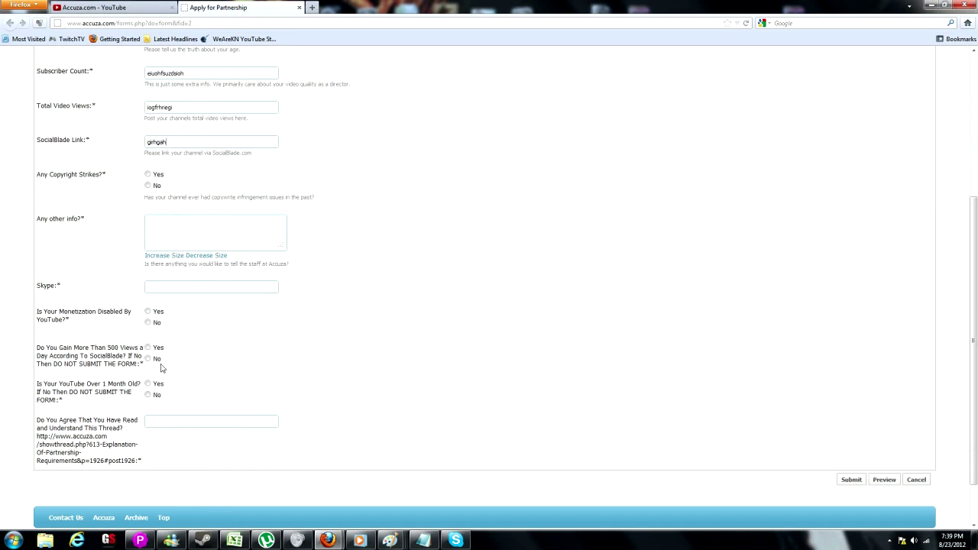
{"action": "scroll", "coordinate": [162, 369], "scroll_direction": "up", "scroll_amount": 5}
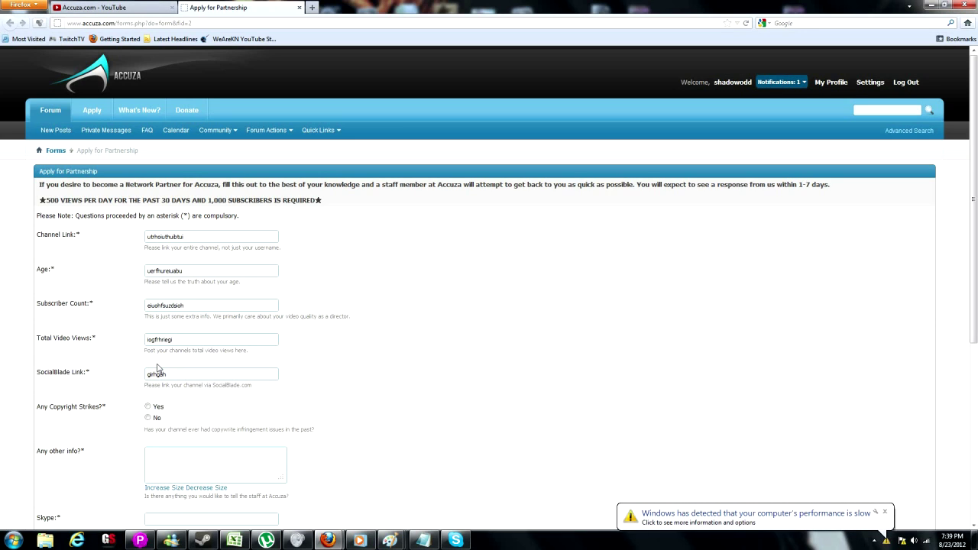
{"action": "scroll", "coordinate": [77, 233], "scroll_direction": "down", "scroll_amount": 4}
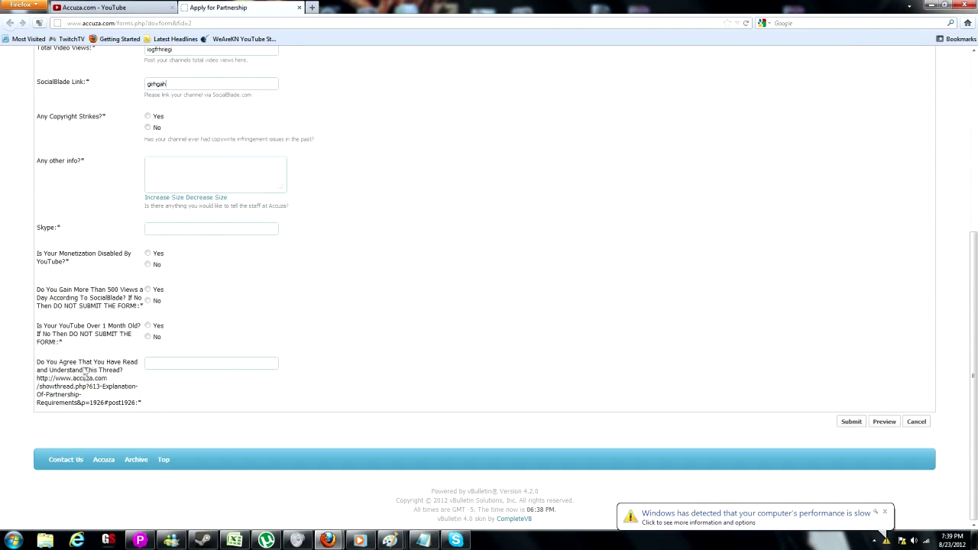
{"action": "scroll", "coordinate": [88, 384], "scroll_direction": "down", "scroll_amount": 3}
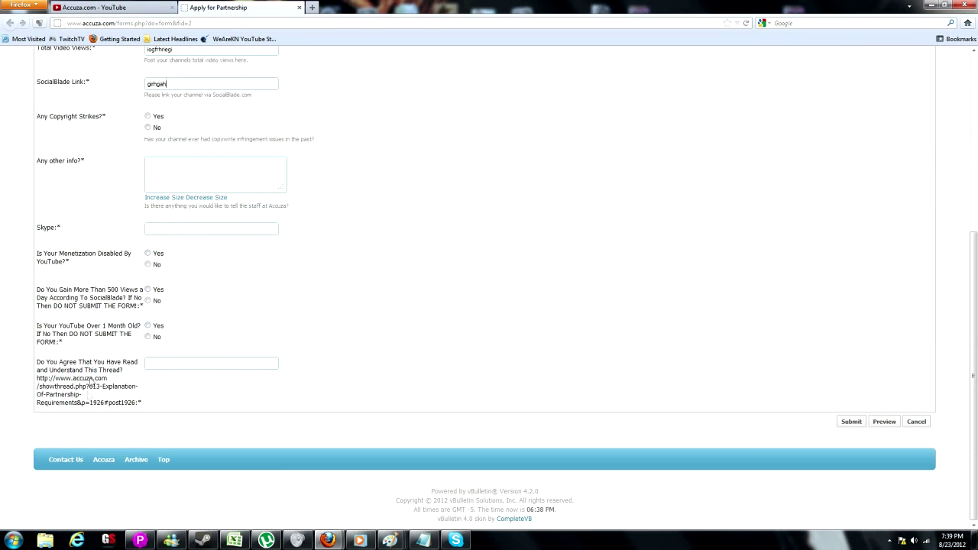
{"action": "scroll", "coordinate": [89, 390], "scroll_direction": "up", "scroll_amount": 5}
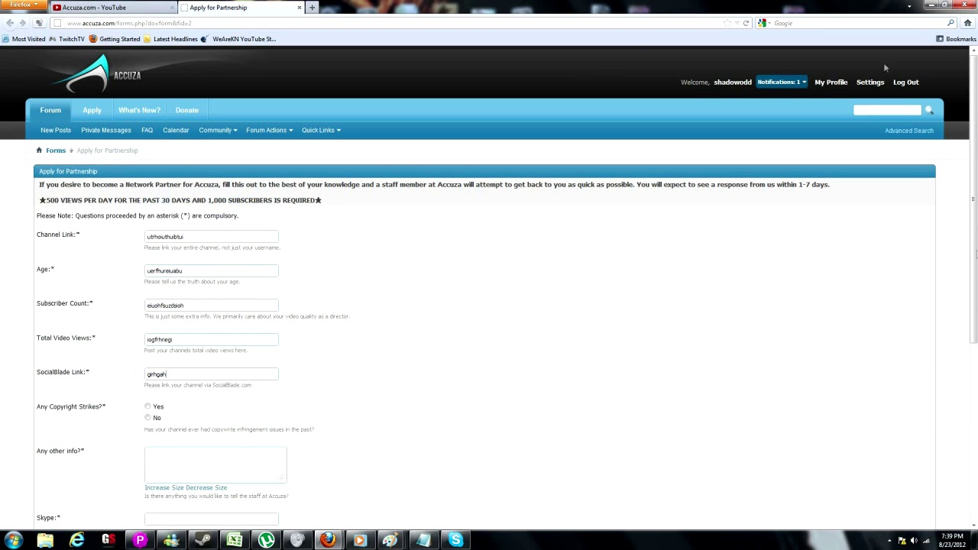
Step: Open the unread private messages inbox showing the 'Welcome to Accuza' message
{"action": "left_click", "coordinate": [785, 84]}
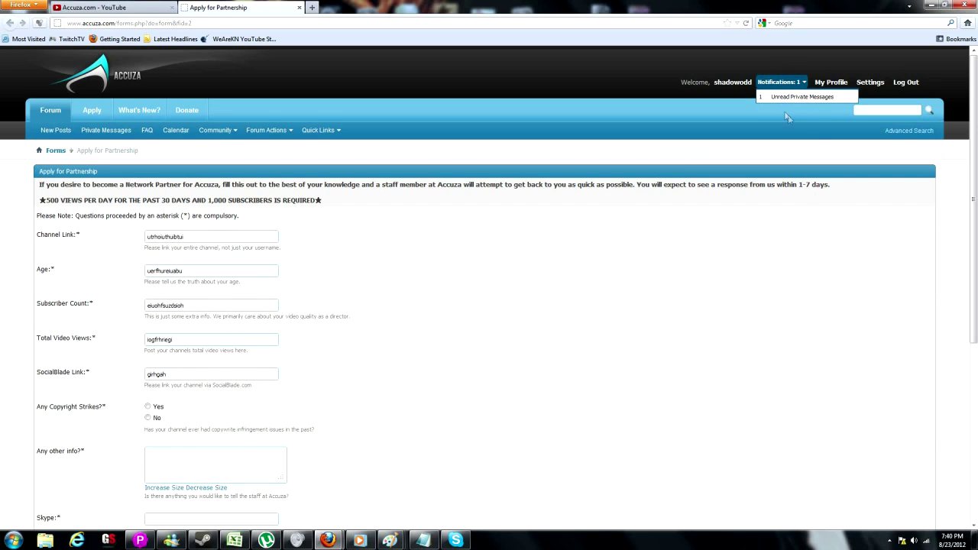
{"action": "left_click", "coordinate": [787, 98]}
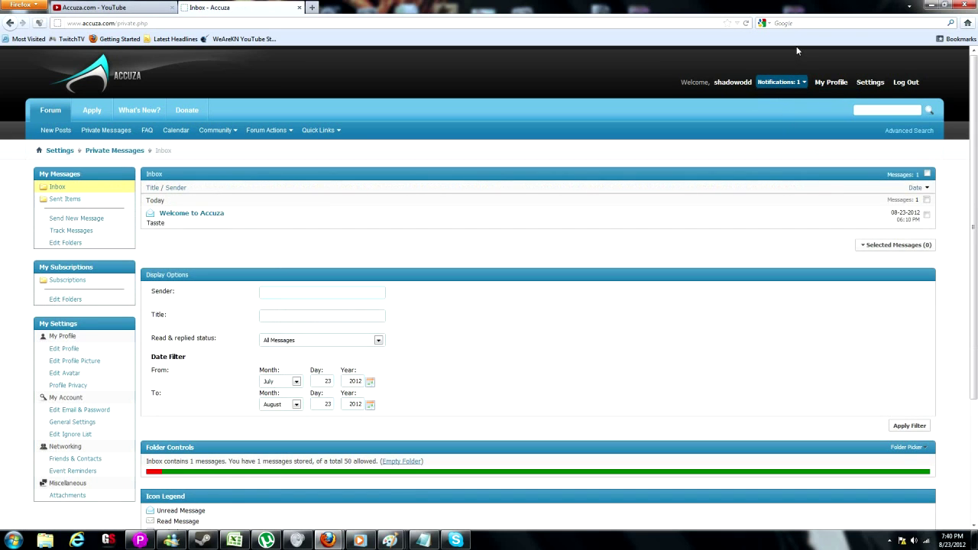
{"action": "scroll", "coordinate": [796, 51], "scroll_direction": "down", "scroll_amount": 2}
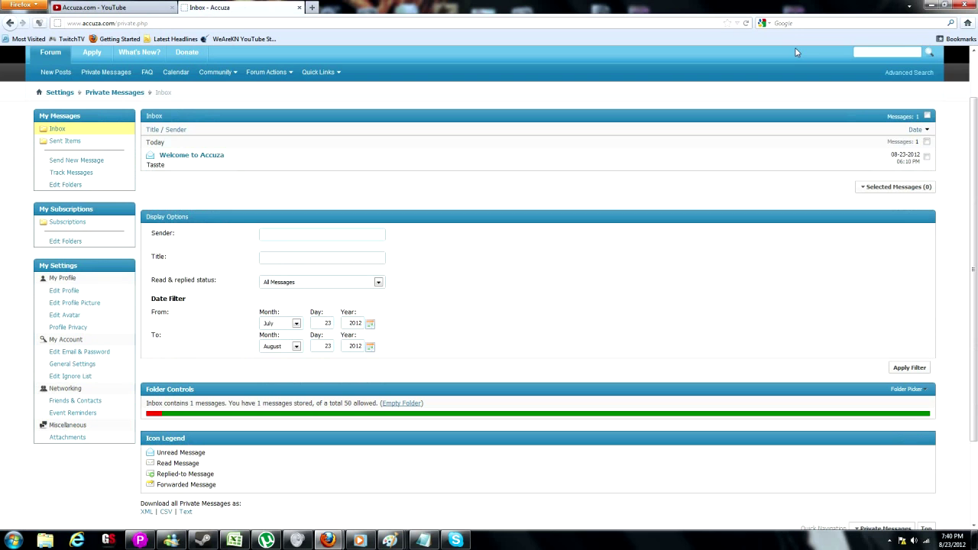
{"action": "left_click", "coordinate": [126, 8]}
Step: Scroll down through Accuza.com's uploaded videos and back up to the channel header
{"action": "scroll", "coordinate": [875, 75], "scroll_direction": "down", "scroll_amount": 5}
{"action": "scroll", "coordinate": [875, 75], "scroll_direction": "down", "scroll_amount": 5}
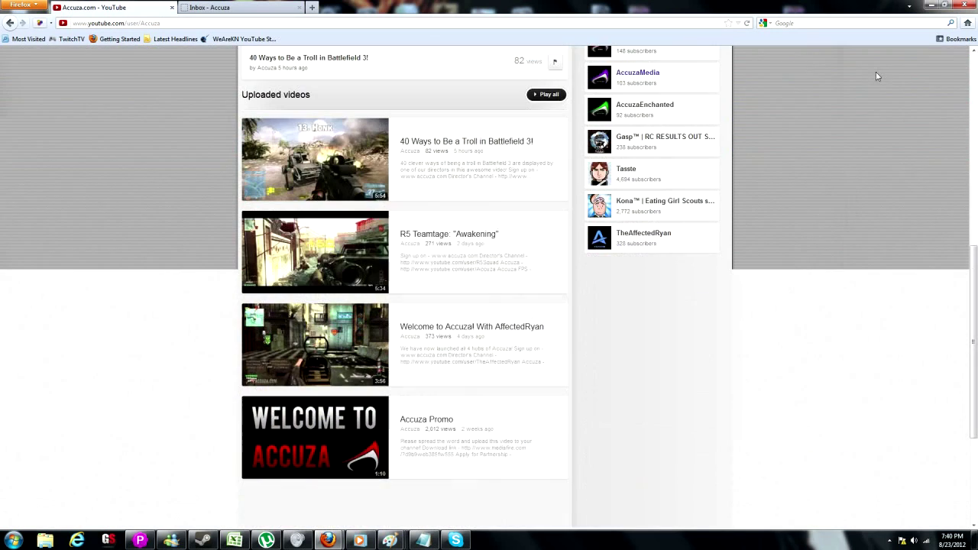
{"action": "scroll", "coordinate": [723, 109], "scroll_direction": "up", "scroll_amount": 4}
{"action": "scroll", "coordinate": [724, 115], "scroll_direction": "down", "scroll_amount": 3}
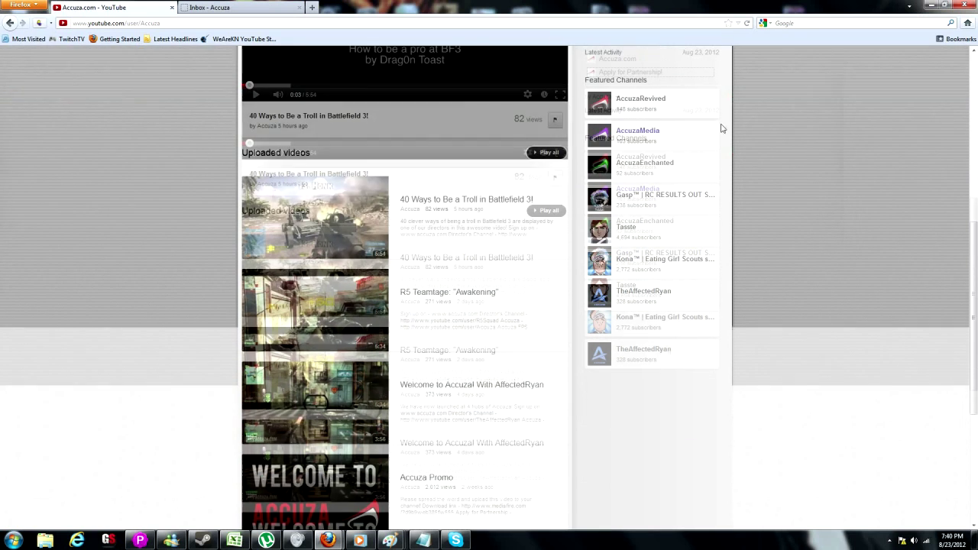
{"action": "scroll", "coordinate": [721, 123], "scroll_direction": "up", "scroll_amount": 4}
{"action": "scroll", "coordinate": [837, 159], "scroll_direction": "up", "scroll_amount": 5}
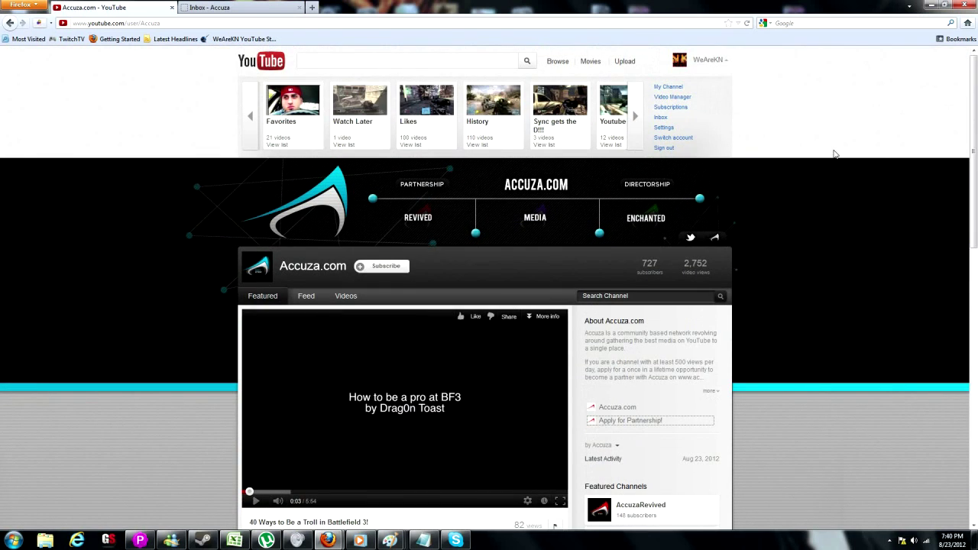
{"action": "scroll", "coordinate": [834, 153], "scroll_direction": "down", "scroll_amount": 5}
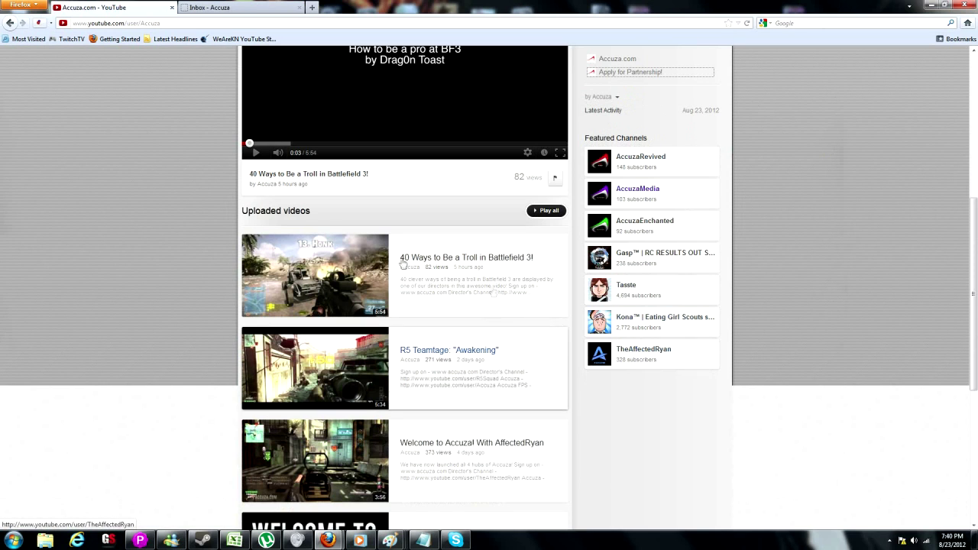
{"action": "scroll", "coordinate": [493, 366], "scroll_direction": "down", "scroll_amount": 5}
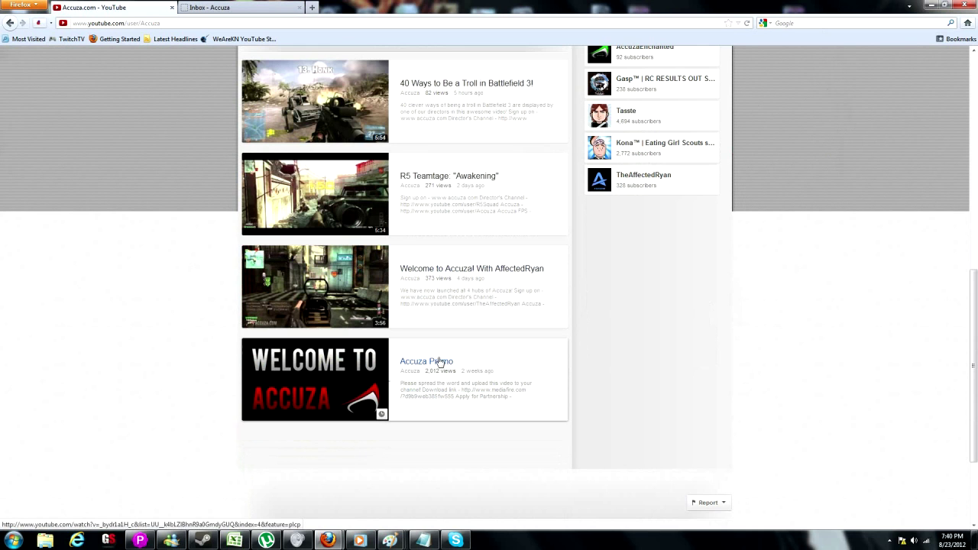
{"action": "scroll", "coordinate": [458, 306], "scroll_direction": "up", "scroll_amount": 3}
{"action": "scroll", "coordinate": [491, 138], "scroll_direction": "up", "scroll_amount": 2}
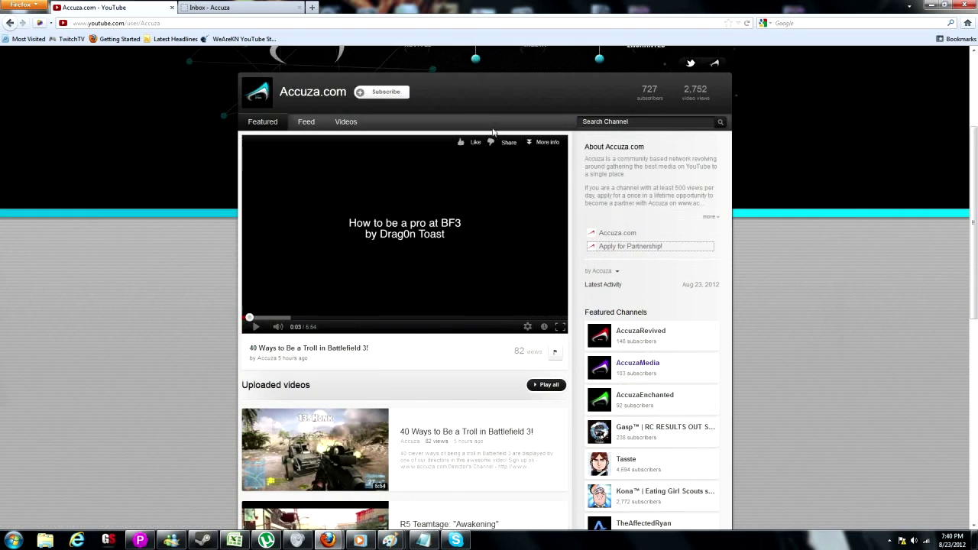
{"action": "scroll", "coordinate": [490, 139], "scroll_direction": "up", "scroll_amount": 2}
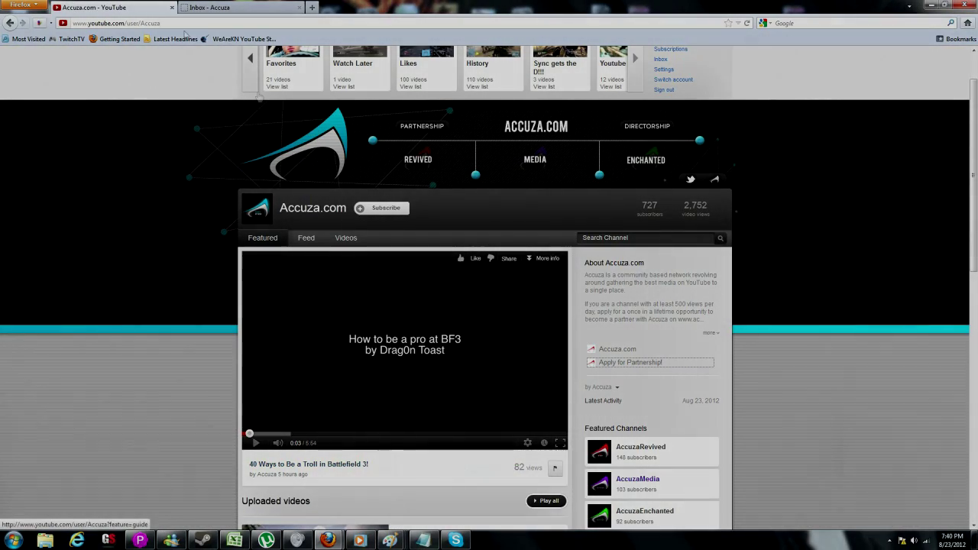
Step: Select 'Accuza' in the channel page's web address and bring up its context menu
{"action": "double_click", "coordinate": [149, 23]}
{"action": "right_click", "coordinate": [158, 23]}
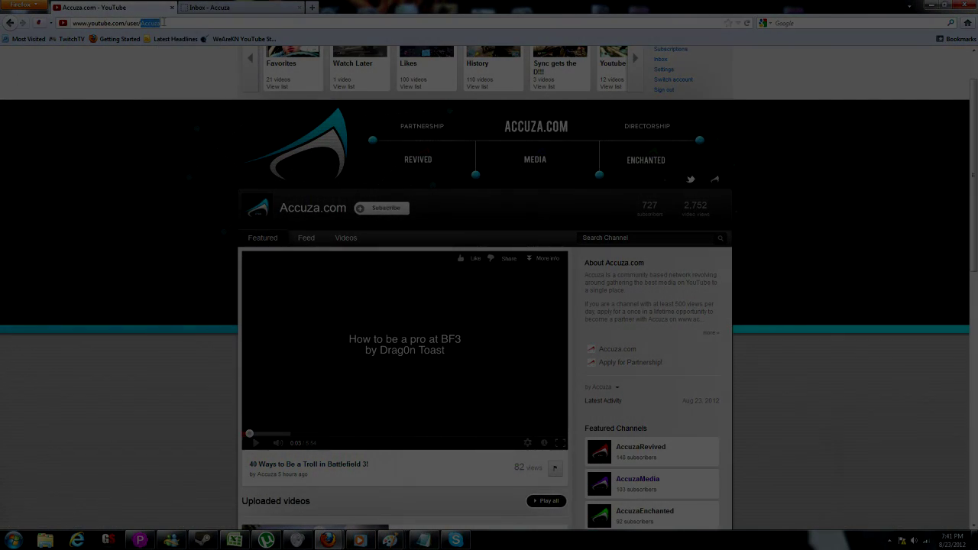